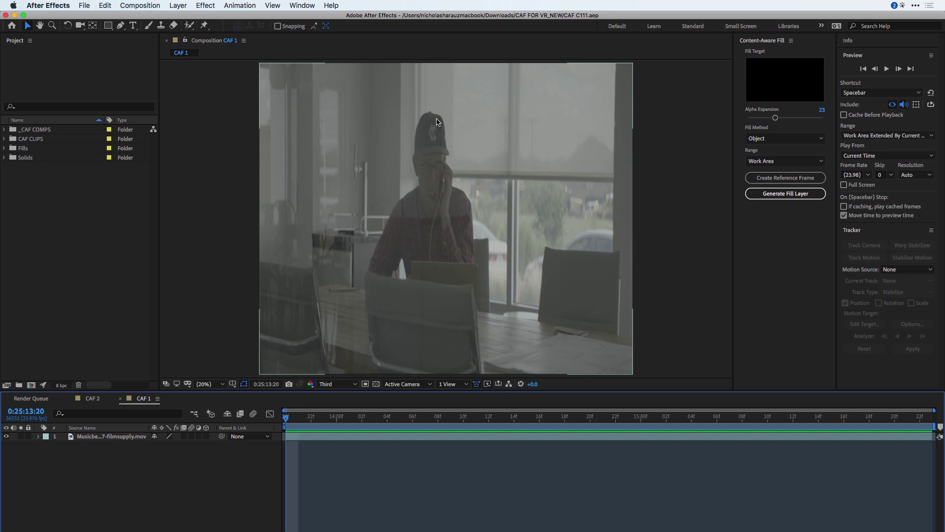
At 100% zoom, draw an elliptical mask around the cap logo on the office clip layer
{"action": "left_click", "coordinate": [92, 439]}
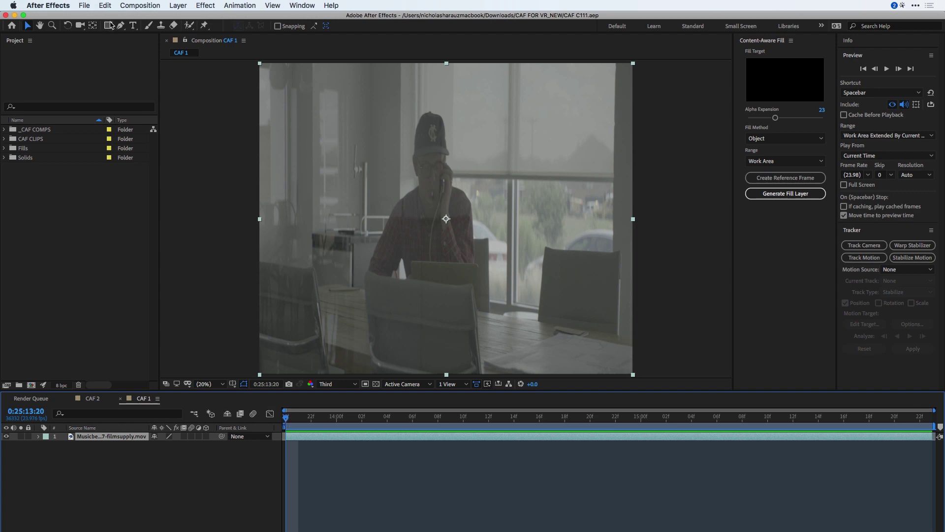
{"action": "left_click_drag", "start_coordinate": [112, 26], "coordinate": [136, 44]}
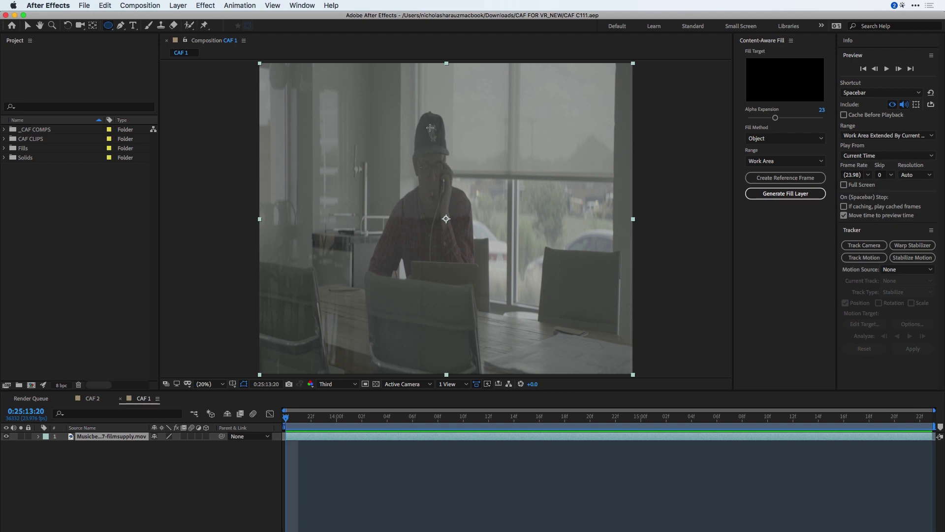
{"action": "key", "text": "shift+slash"}
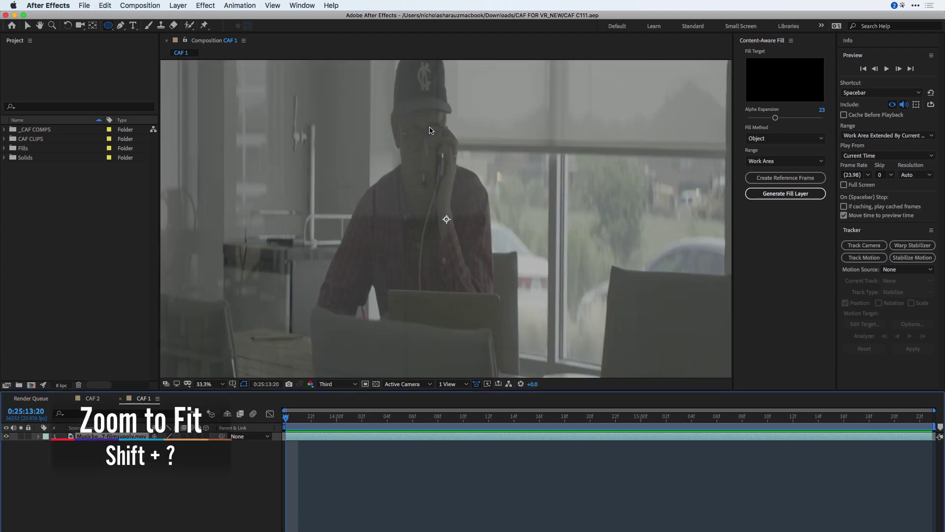
{"action": "key", "text": "slash"}
{"action": "key", "text": "space"}
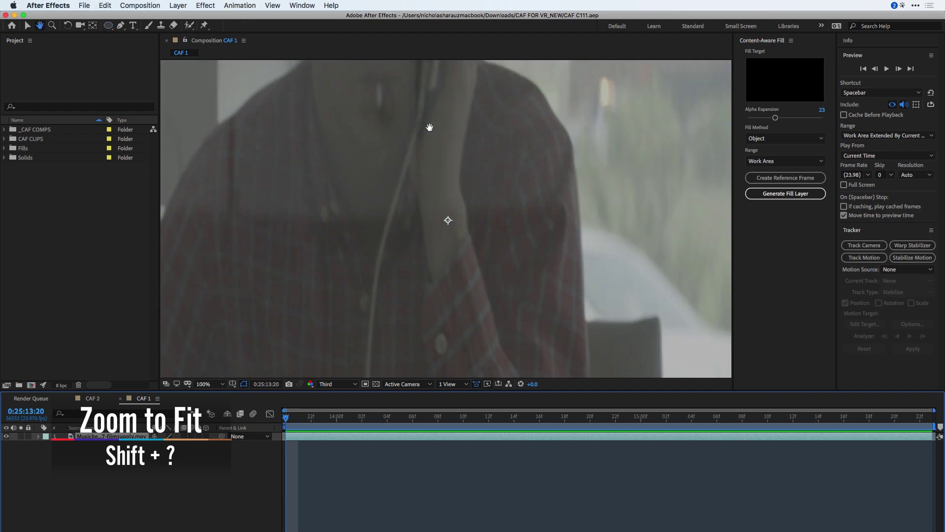
{"action": "left_click_drag", "start_coordinate": [430, 129], "coordinate": [460, 515]}
{"action": "left_click_drag", "start_coordinate": [406, 142], "coordinate": [474, 249]}
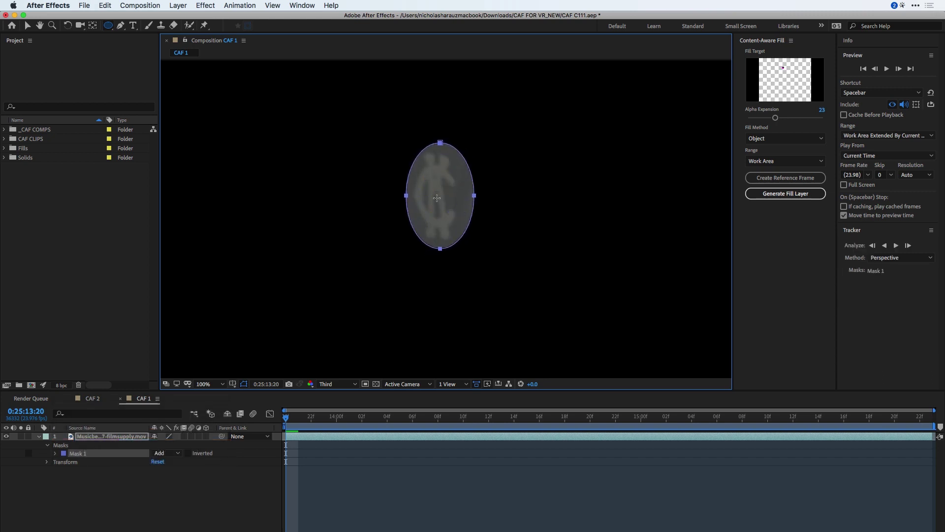
Set Mask 1's mode to None and dock the Tracker panel beside Content-Aware Fill
{"action": "left_click", "coordinate": [178, 453]}
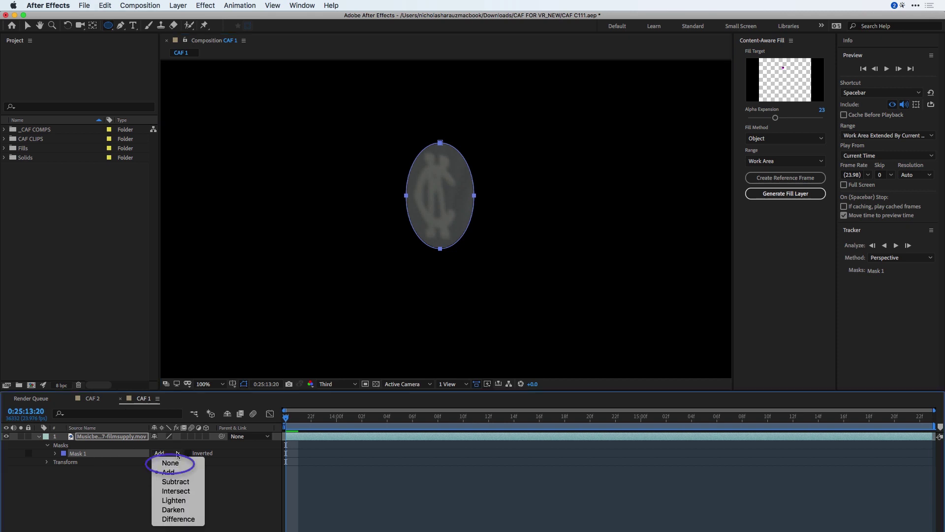
{"action": "left_click", "coordinate": [172, 463]}
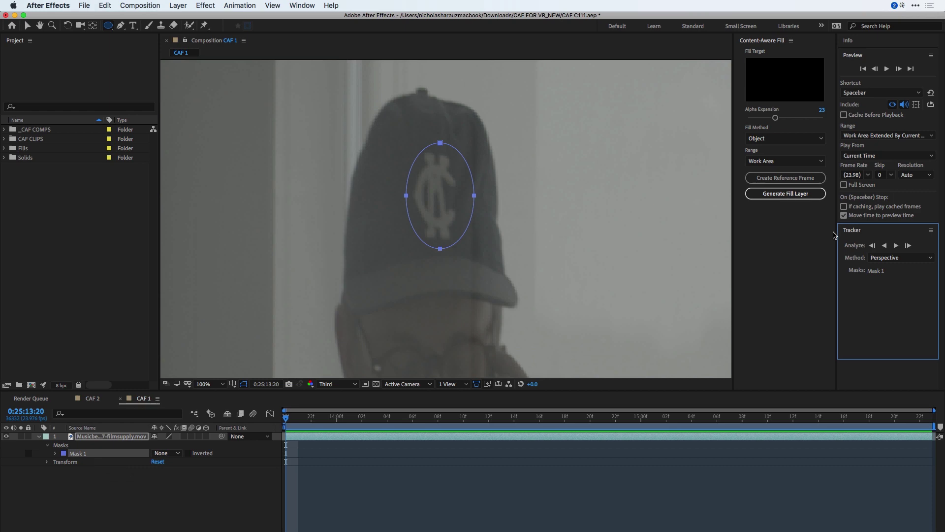
{"action": "left_click_drag", "start_coordinate": [853, 231], "coordinate": [745, 252]}
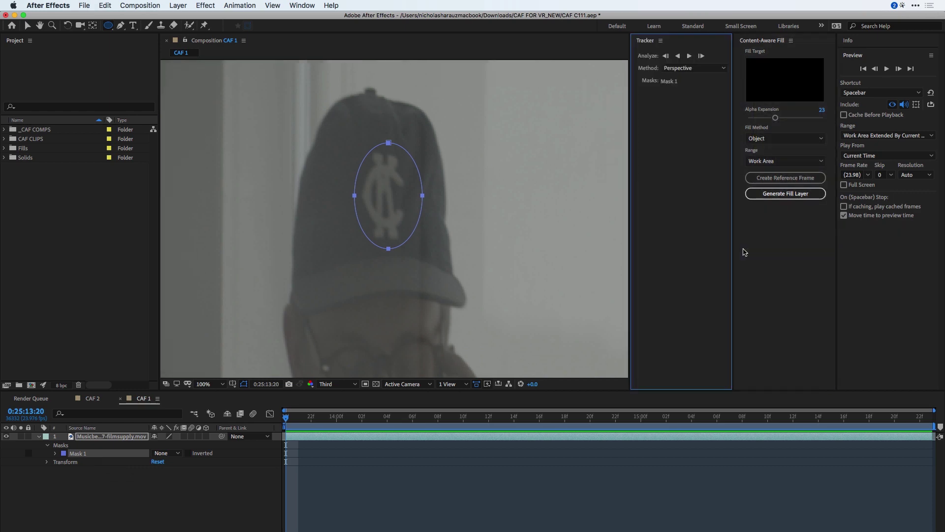
Track Mask 1 forward through the clip, then return to the first frame with the view fitted
{"action": "left_click", "coordinate": [690, 56]}
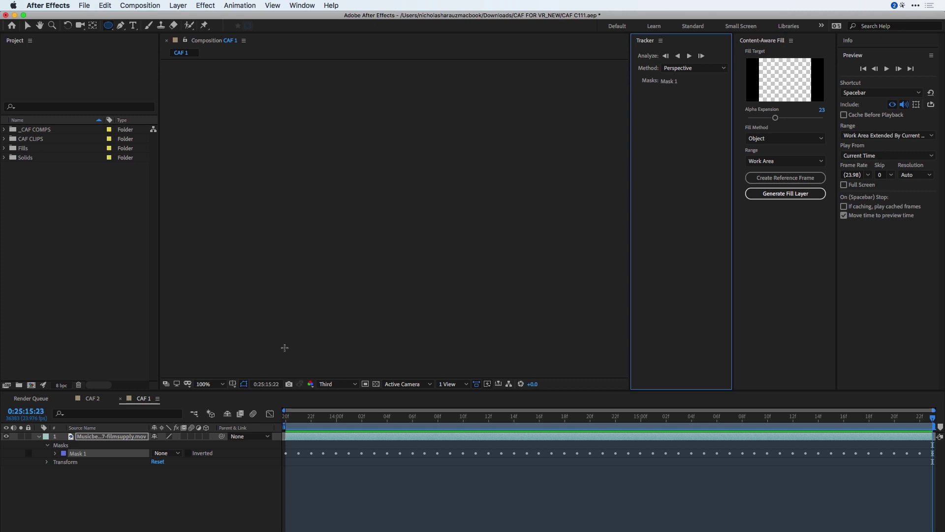
{"action": "left_click_drag", "start_coordinate": [333, 428], "coordinate": [285, 426]}
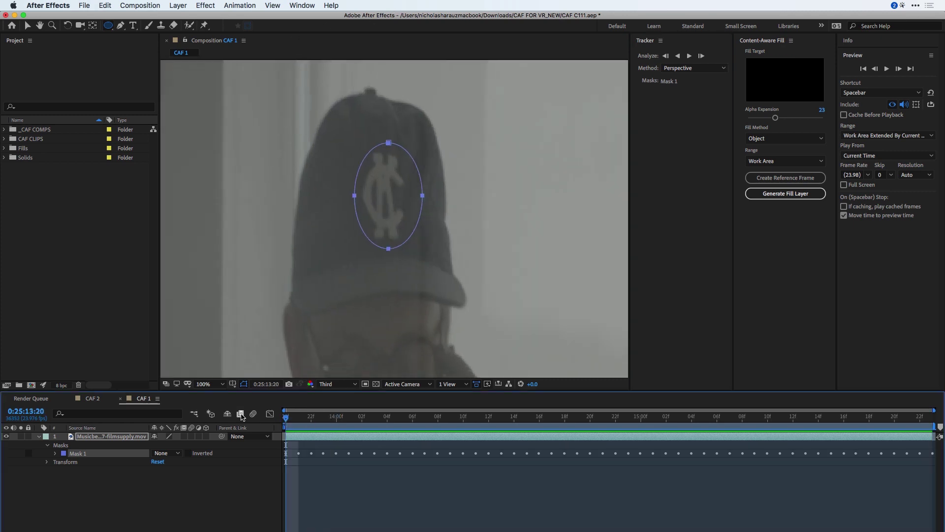
{"action": "key", "text": "shift+slash"}
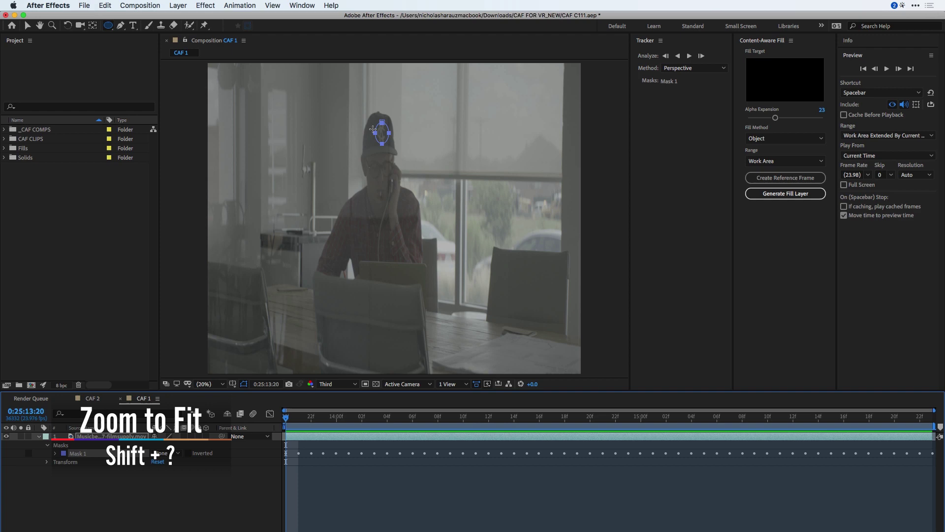
{"action": "key", "text": "v"}
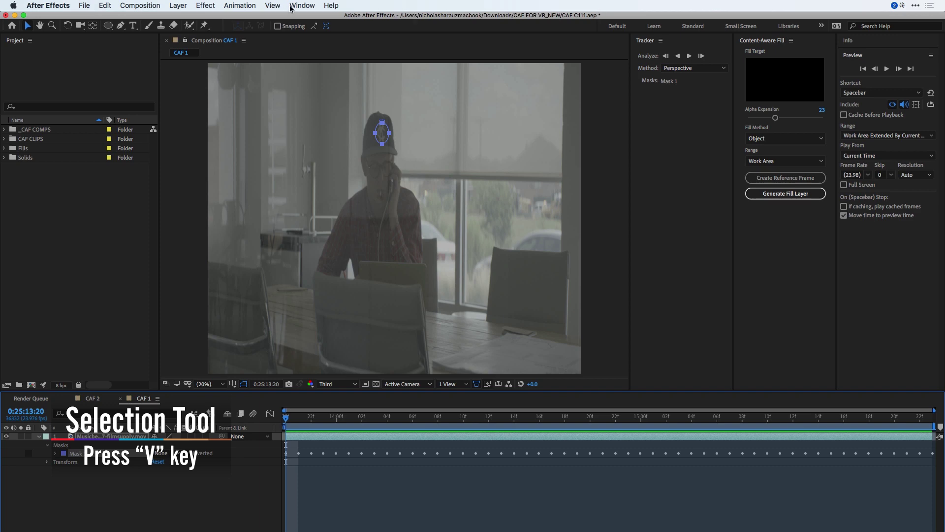
Create a reference frame and quick-select the cap logo in 00.psd in Photoshop
{"action": "left_click", "coordinate": [791, 180]}
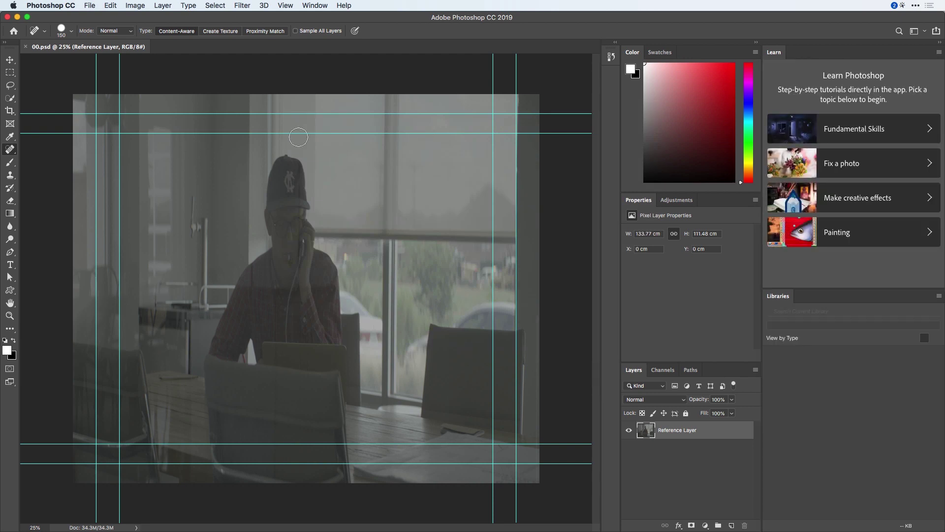
{"action": "left_click", "coordinate": [11, 98]}
{"action": "key", "text": "super+plus"}
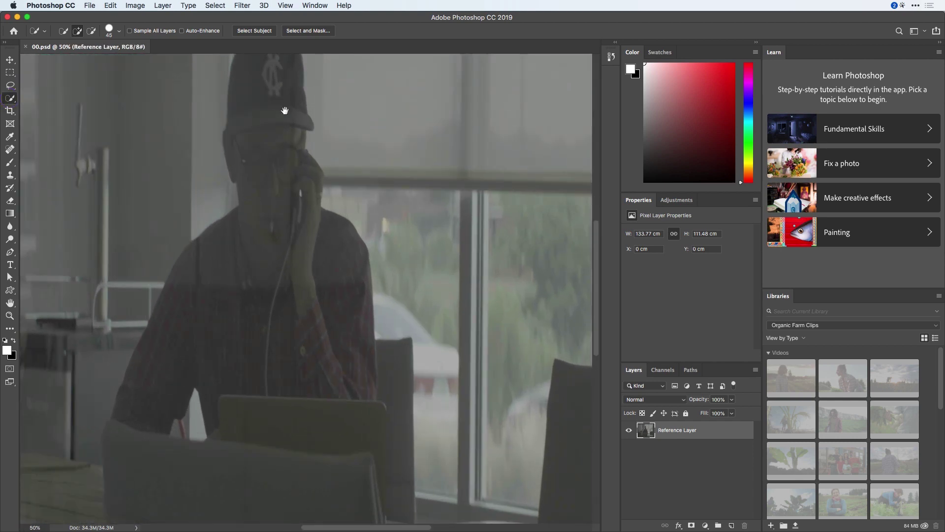
{"action": "left_click_drag", "start_coordinate": [281, 106], "coordinate": [332, 272]}
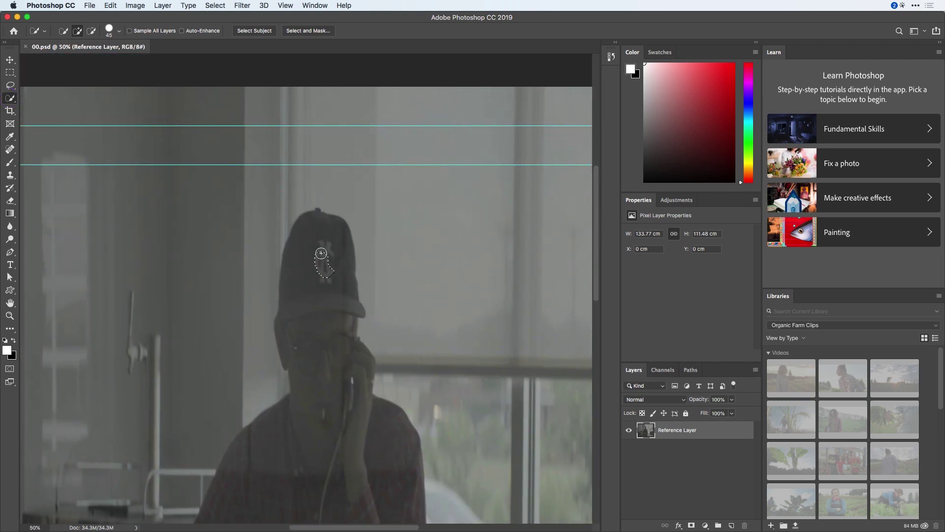
{"action": "mouse_move", "coordinate": [323, 276]}
{"action": "left_mouse_down"}
{"action": "mouse_move", "coordinate": [311, 282]}
{"action": "mouse_move", "coordinate": [297, 270]}
{"action": "mouse_move", "coordinate": [310, 220]}
{"action": "mouse_move", "coordinate": [359, 240]}
{"action": "mouse_move", "coordinate": [348, 289]}
{"action": "mouse_move", "coordinate": [317, 289]}
{"action": "left_mouse_up"}
{"action": "key", "text": "alt"}
Expand the logo selection by 5 pixels
{"action": "left_click", "coordinate": [218, 6]}
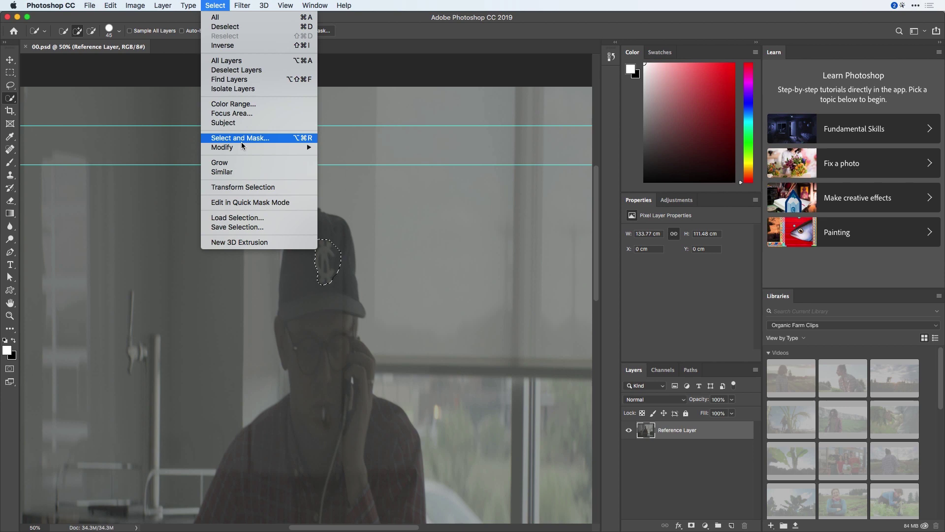
{"action": "mouse_move", "coordinate": [242, 147]}
{"action": "left_click", "coordinate": [351, 168]}
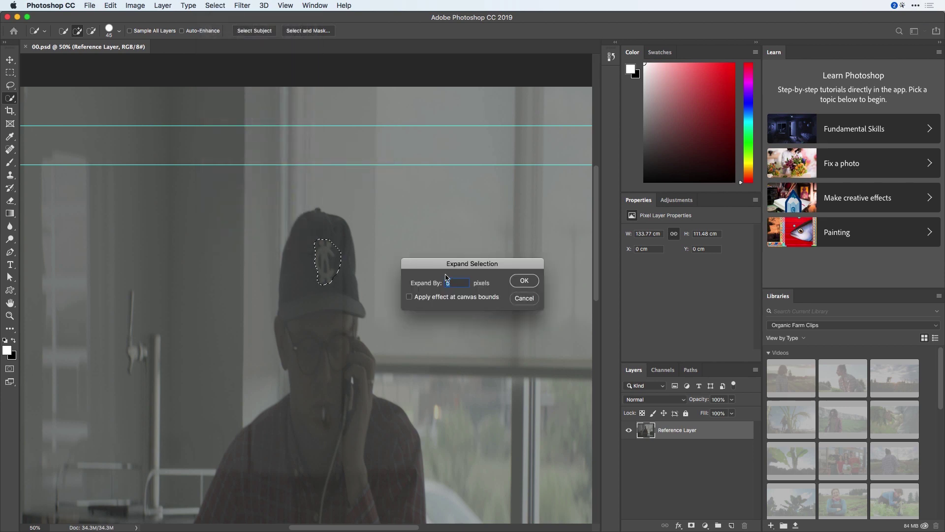
{"action": "left_click", "coordinate": [524, 281]}
{"action": "key", "text": "alt"}
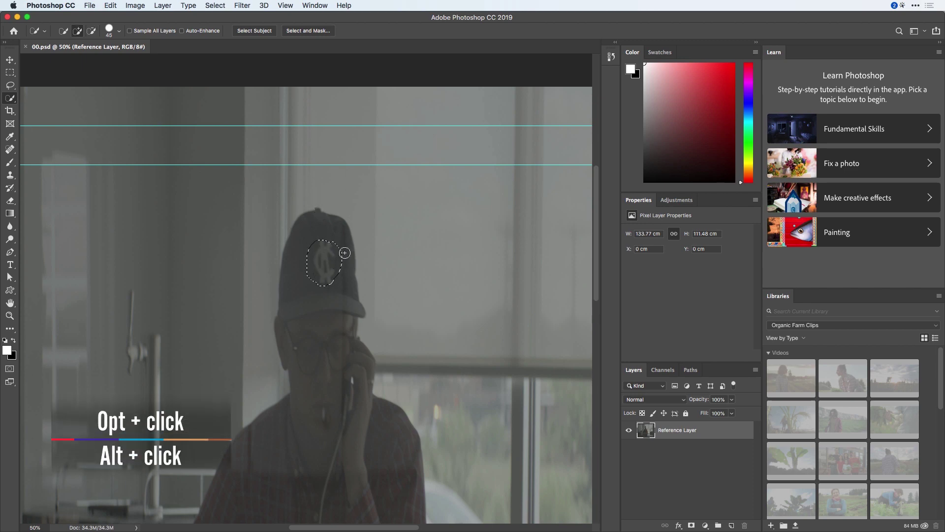
Fill the selection using Content-Aware with Color Adaptation to erase the logo
{"action": "left_click", "coordinate": [111, 6]}
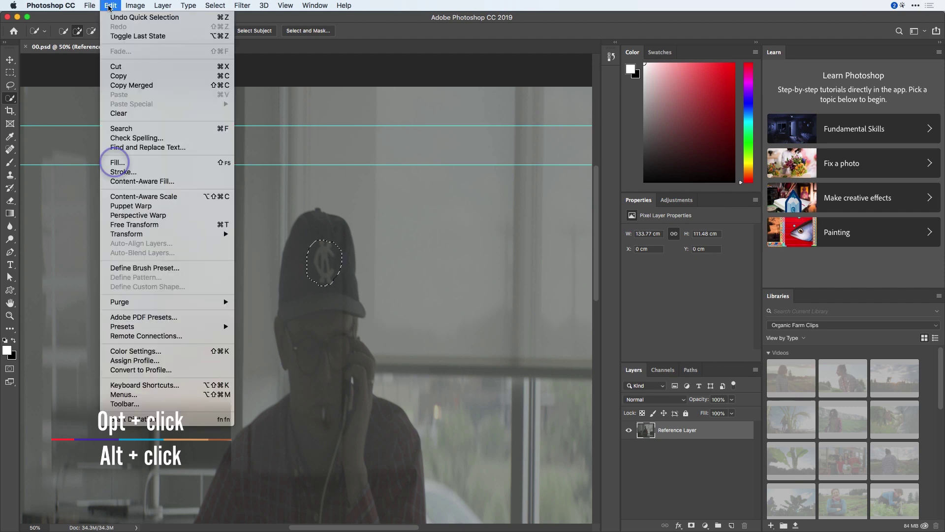
{"action": "left_click", "coordinate": [145, 162]}
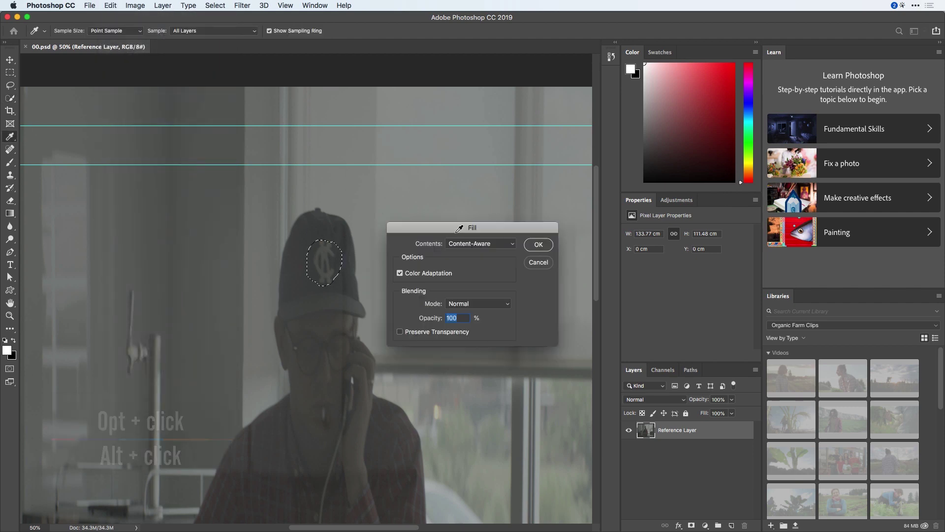
{"action": "left_click", "coordinate": [538, 245]}
{"action": "key", "text": "w"}
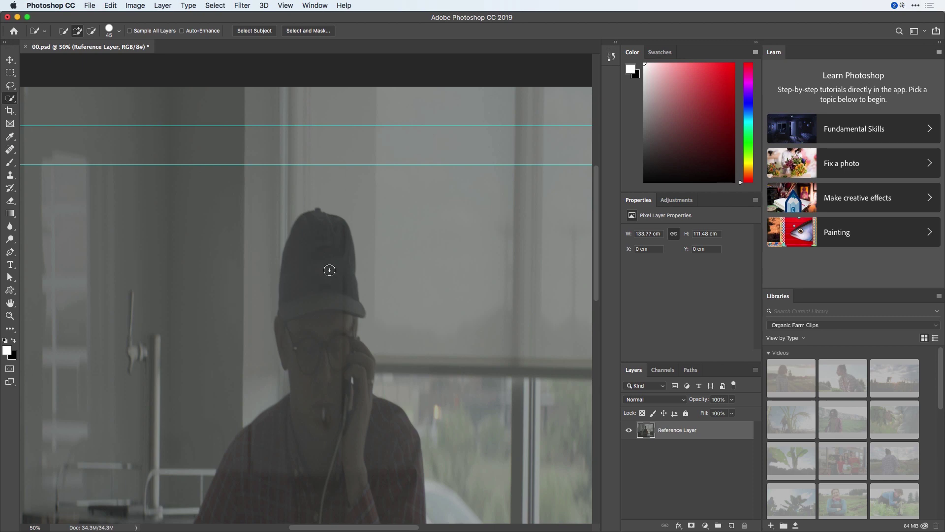
Deselect and spot-heal two leftover marks on the cap, checking the result zoomed in
{"action": "key", "text": "super+d"}
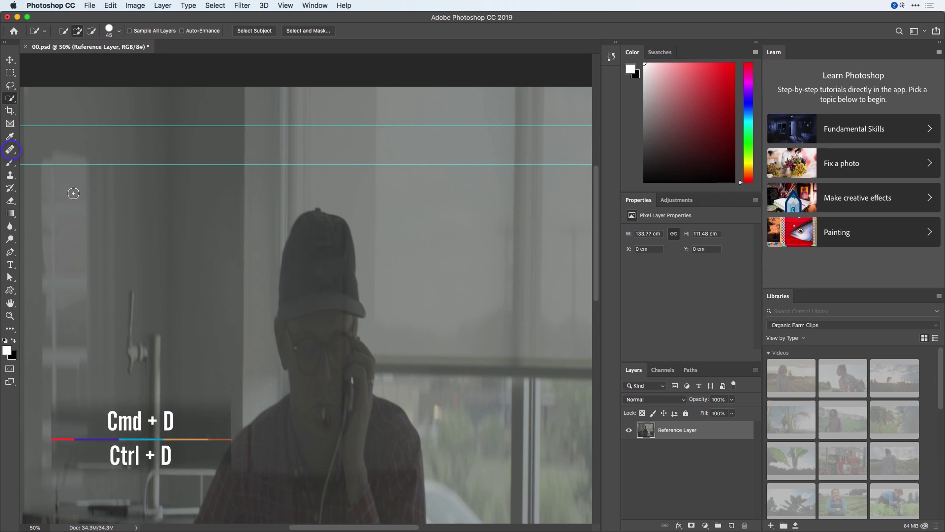
{"action": "left_click", "coordinate": [10, 152]}
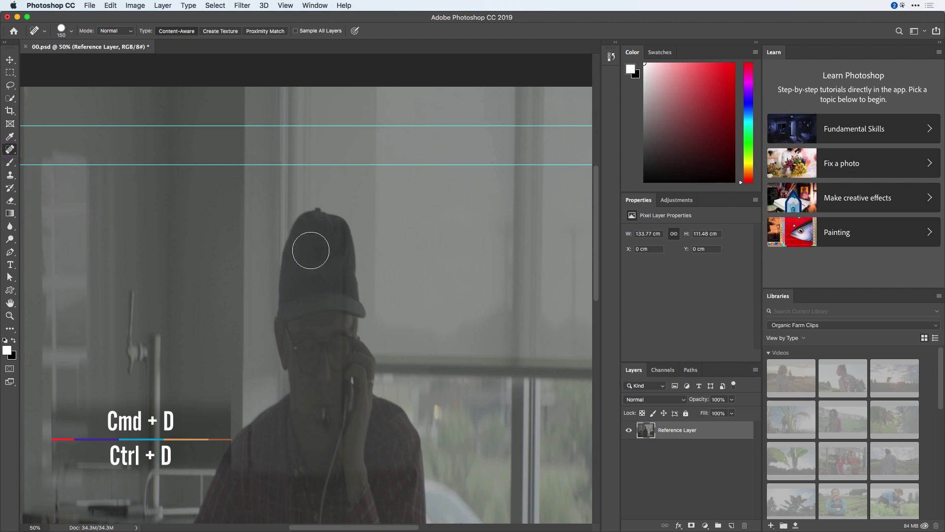
{"action": "left_click", "coordinate": [320, 246]}
{"action": "left_click", "coordinate": [323, 268]}
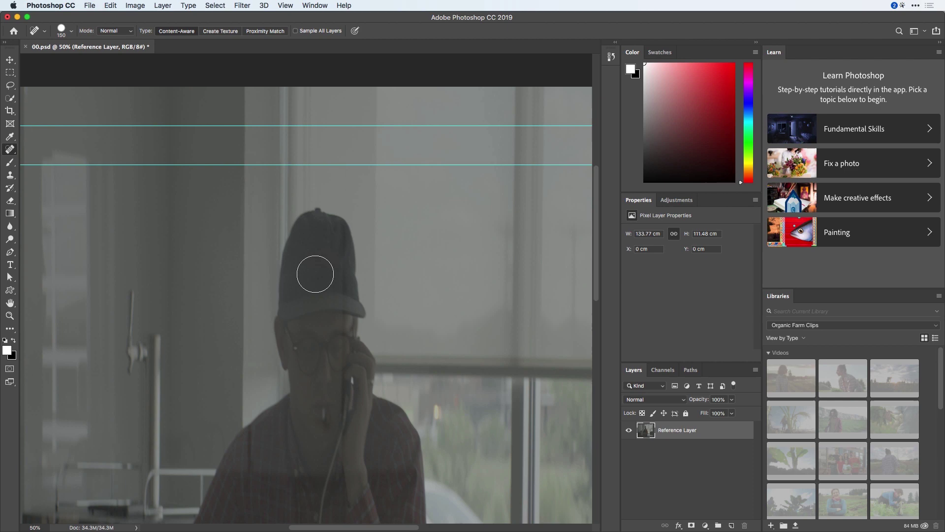
{"action": "key", "text": "super+plus"}
{"action": "key", "text": "super+plus"}
{"action": "key", "text": "super+plus"}
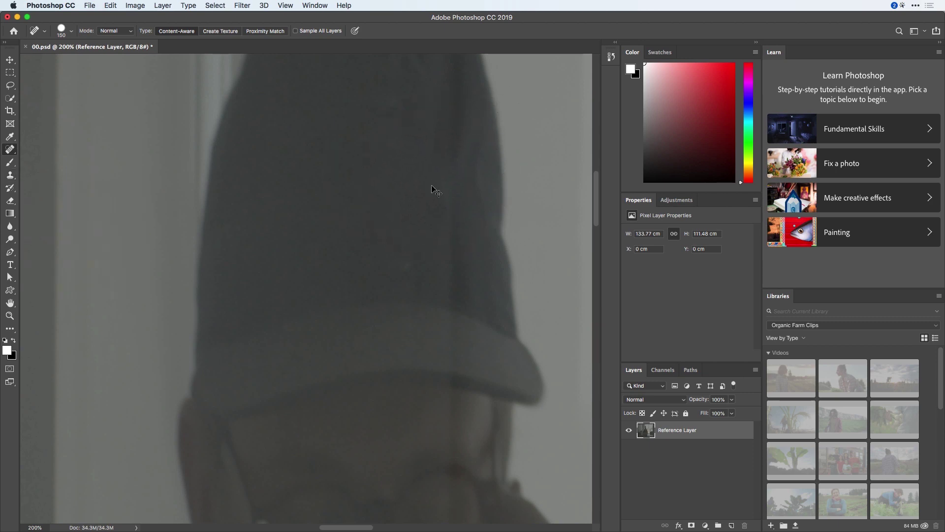
Fit the frame on screen, then quit Photoshop, saving 00.psd
{"action": "key", "text": "super+0"}
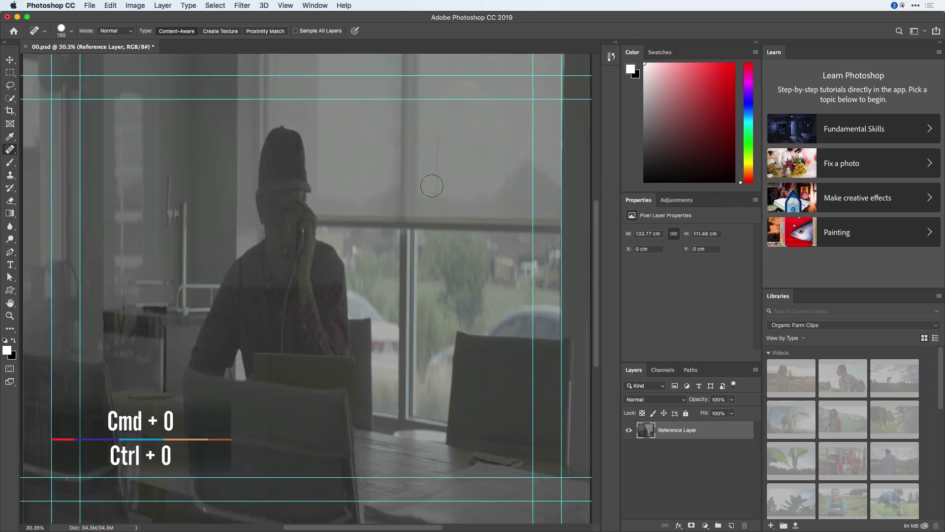
{"action": "key", "text": "super+q"}
{"action": "left_click", "coordinate": [571, 186]}
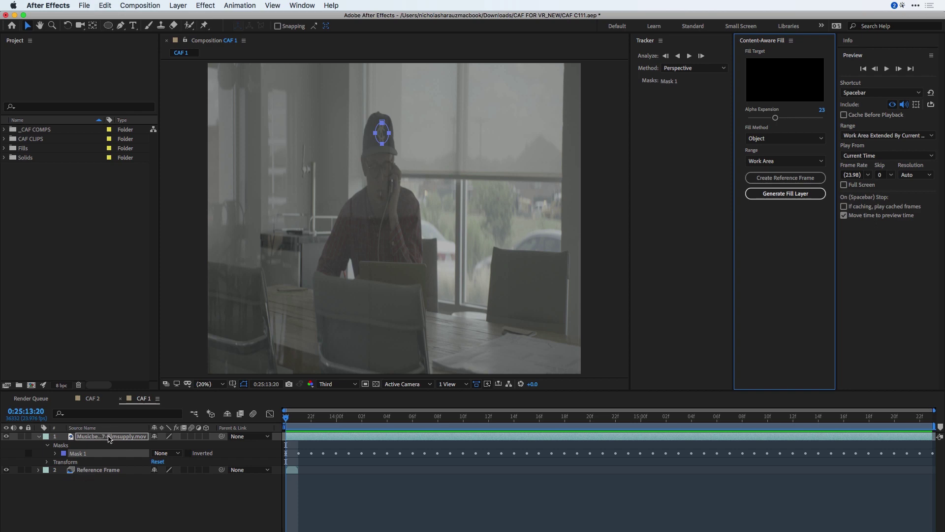
Switch Mask 1 to Subtract, deselect the layer, and move the current time to 0:25:14:00
{"action": "left_click", "coordinate": [166, 453]}
{"action": "left_click", "coordinate": [173, 482]}
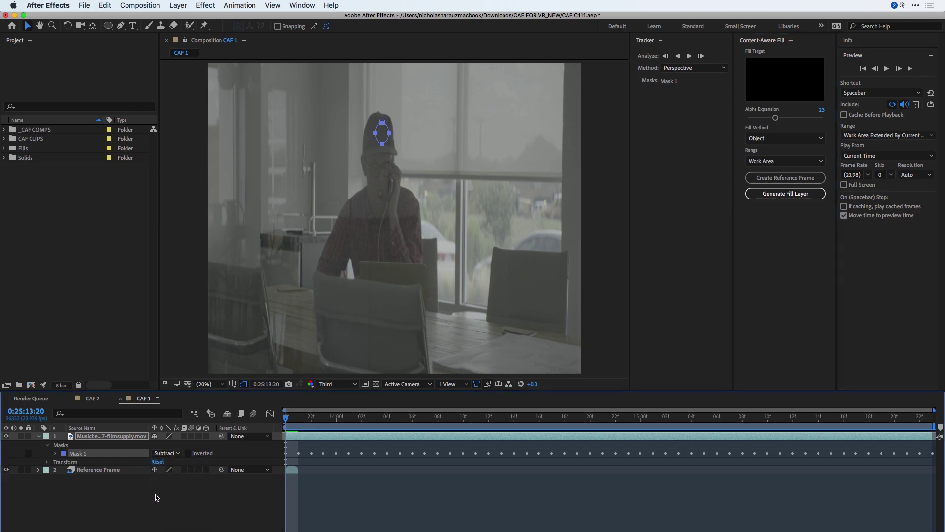
{"action": "left_click", "coordinate": [157, 497]}
{"action": "left_click", "coordinate": [337, 417]}
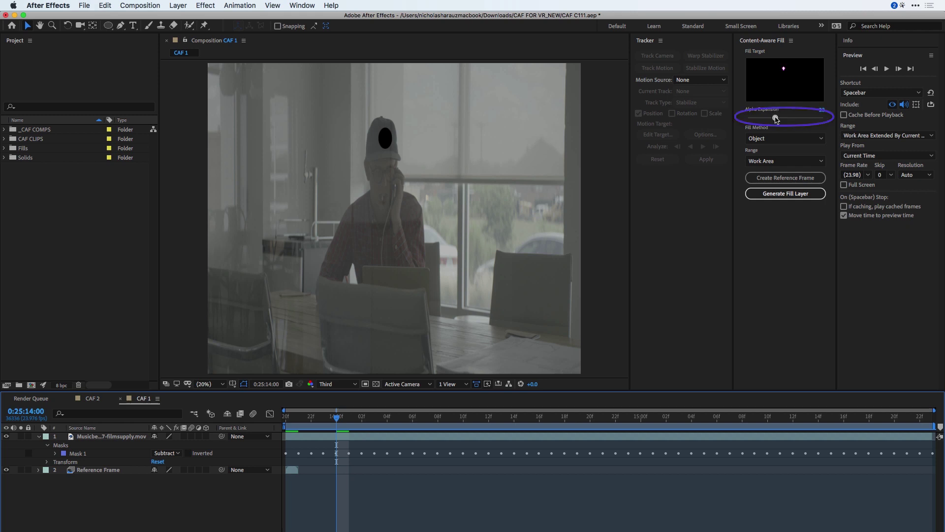
Set Alpha Expansion to 27 and fill method to Edge Blend, then generate the fill layer
{"action": "left_click_drag", "start_coordinate": [776, 119], "coordinate": [777, 120]}
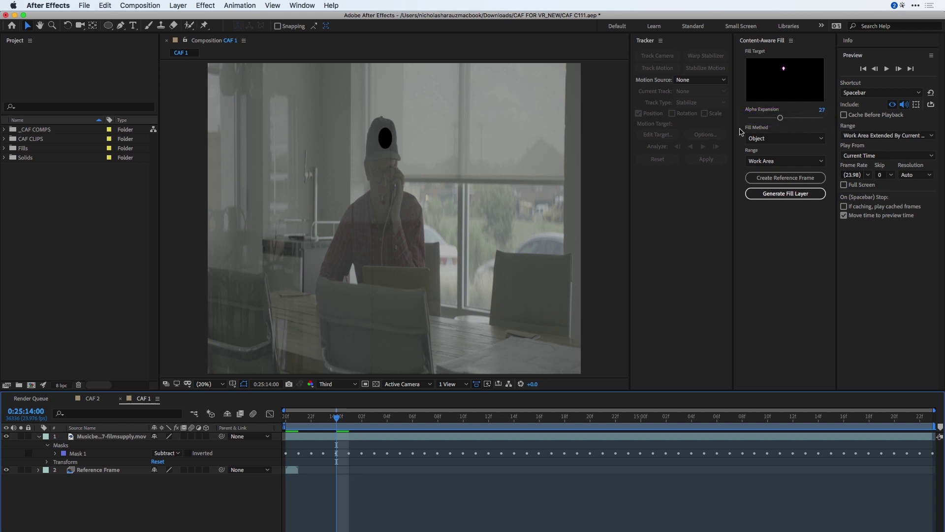
{"action": "left_click", "coordinate": [760, 139]}
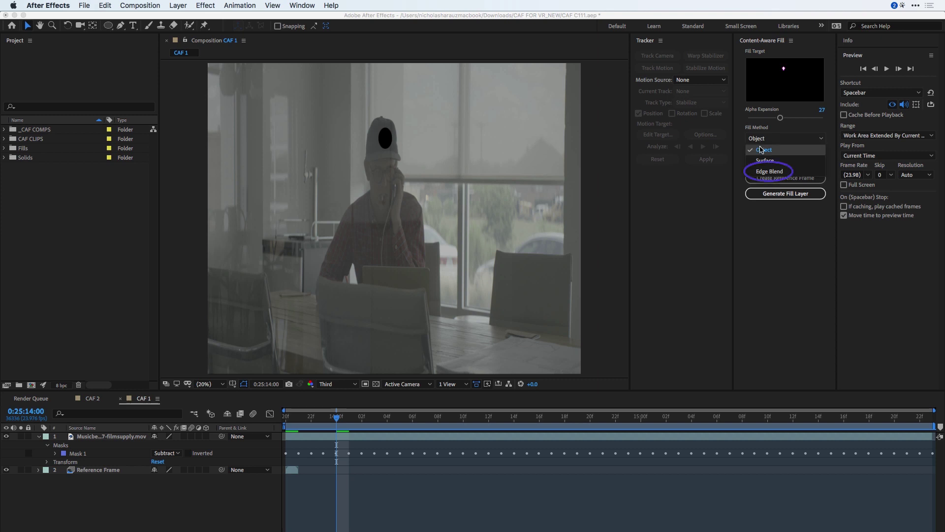
{"action": "left_click", "coordinate": [766, 171]}
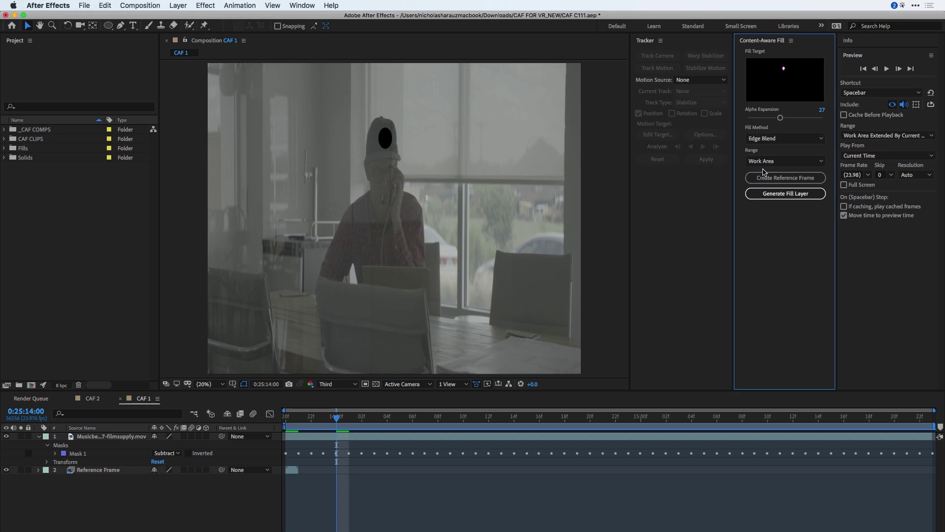
{"action": "left_click", "coordinate": [785, 195]}
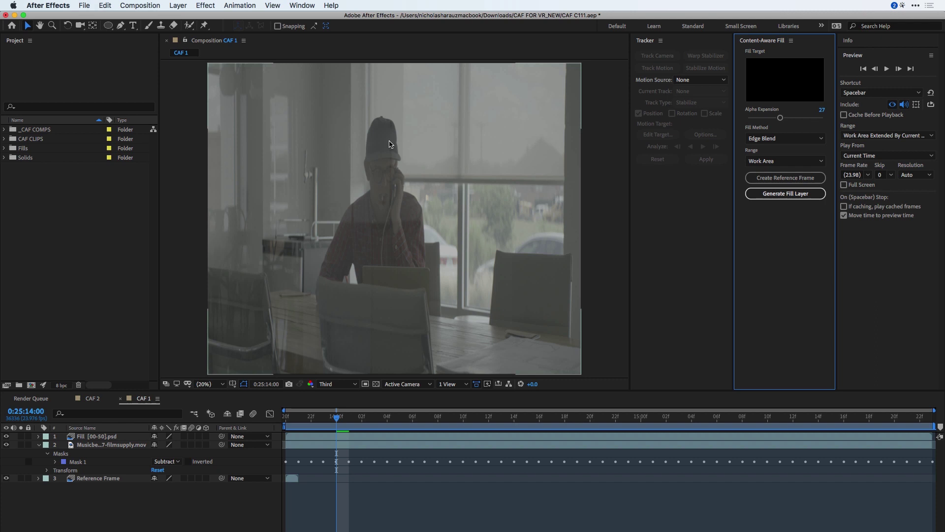
Preview the CAF 1 composition to confirm the cap stays logo-free
{"action": "key", "text": "space"}
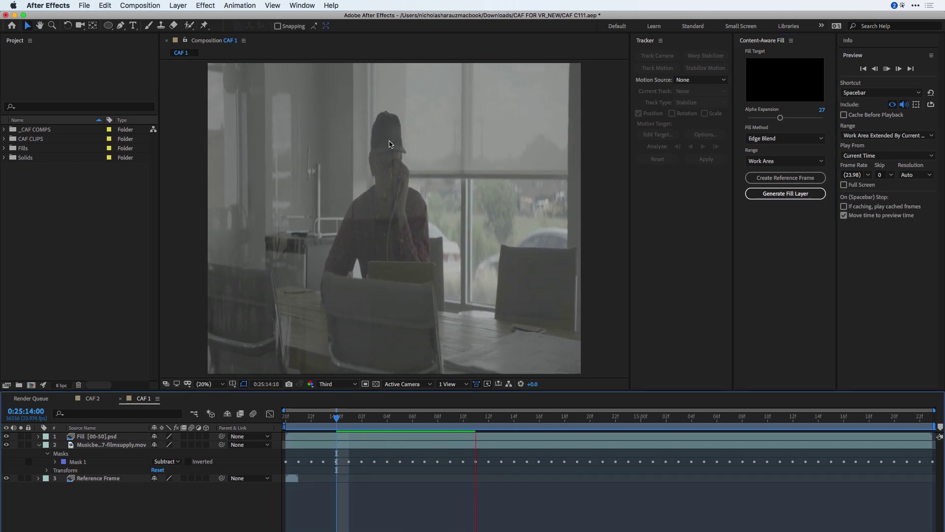